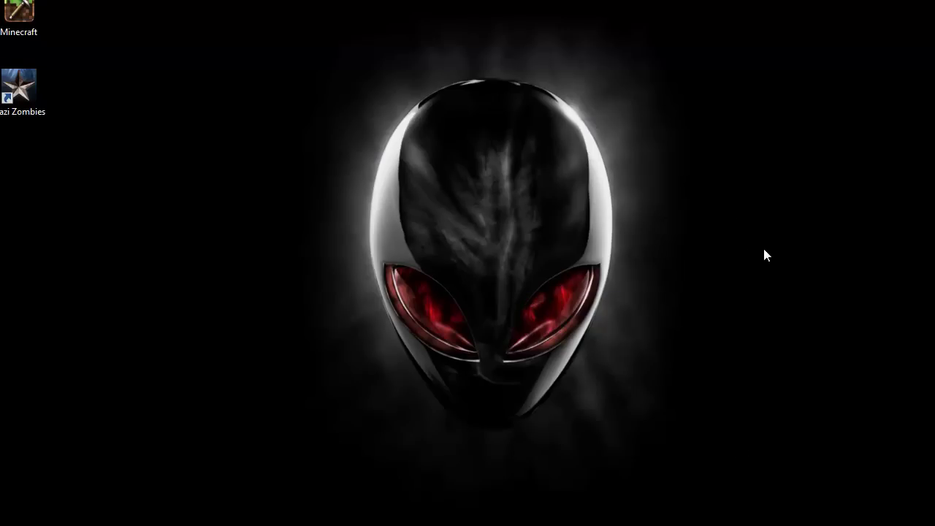
Step: Open the 1.7 lan fix download page, with the Hamachi download page in a second tab
{"action": "left_click_drag", "start_coordinate": [837, 224], "coordinate": [734, 257]}
{"action": "left_click_drag", "start_coordinate": [344, 37], "coordinate": [692, 466]}
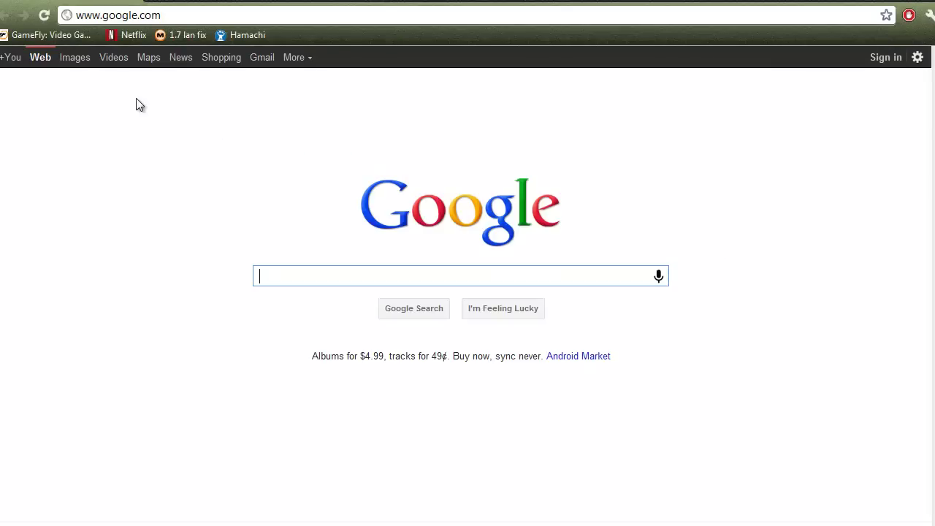
{"action": "left_click", "coordinate": [177, 38]}
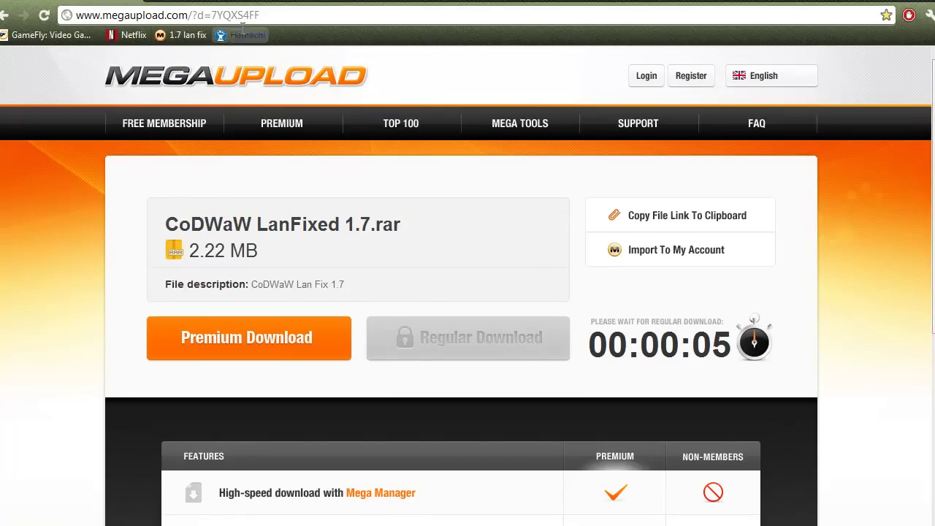
{"action": "left_click", "coordinate": [156, 4]}
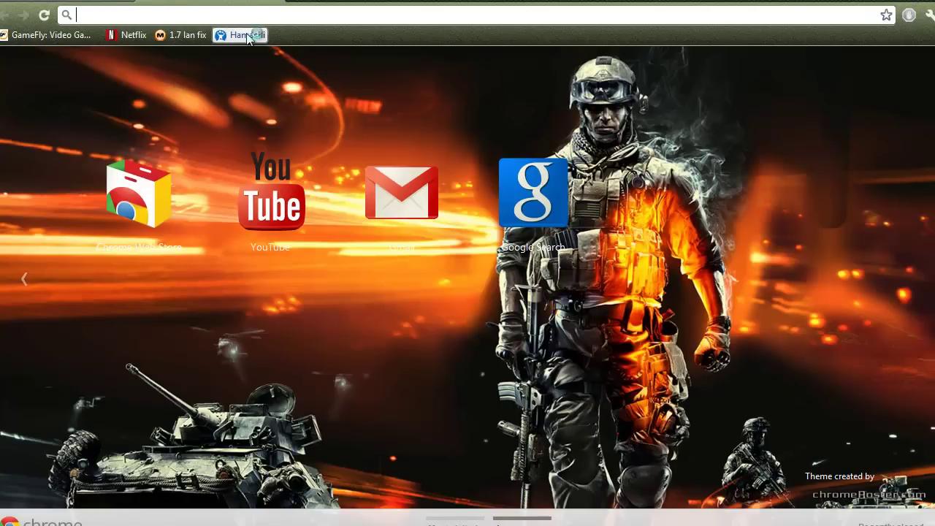
{"action": "left_click", "coordinate": [255, 34]}
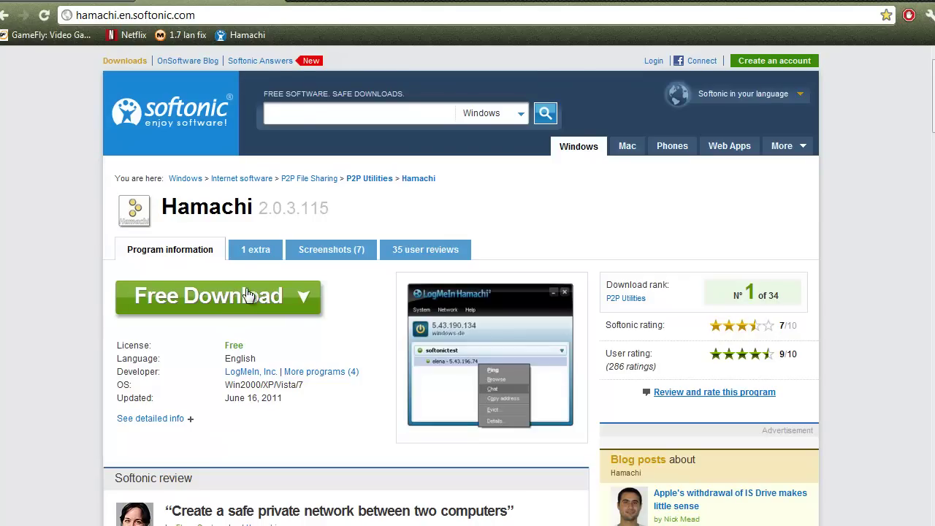
{"action": "left_click", "coordinate": [275, 5]}
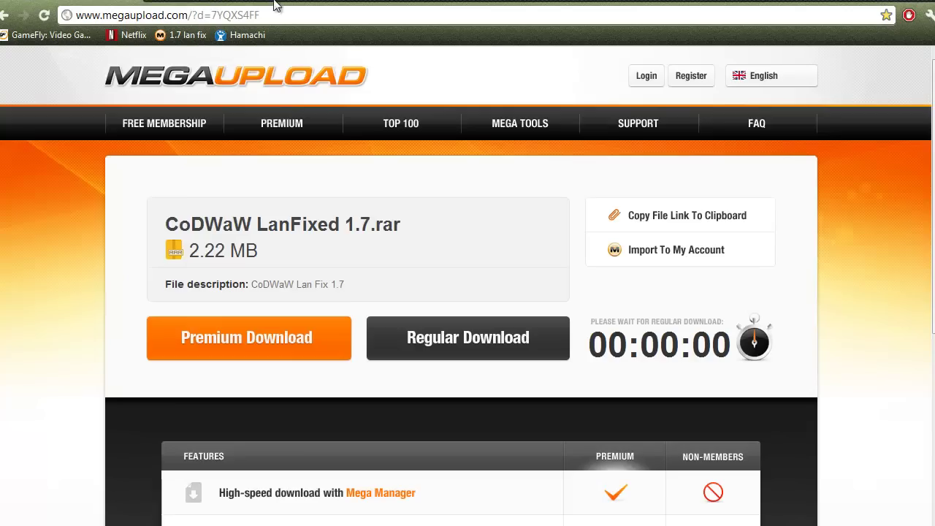
Step: Start the free download of CoDWaW LanFixed 1.7.rar and dismiss the extra popup window
{"action": "left_click", "coordinate": [468, 334]}
{"action": "mouse_move", "coordinate": [929, 201]}
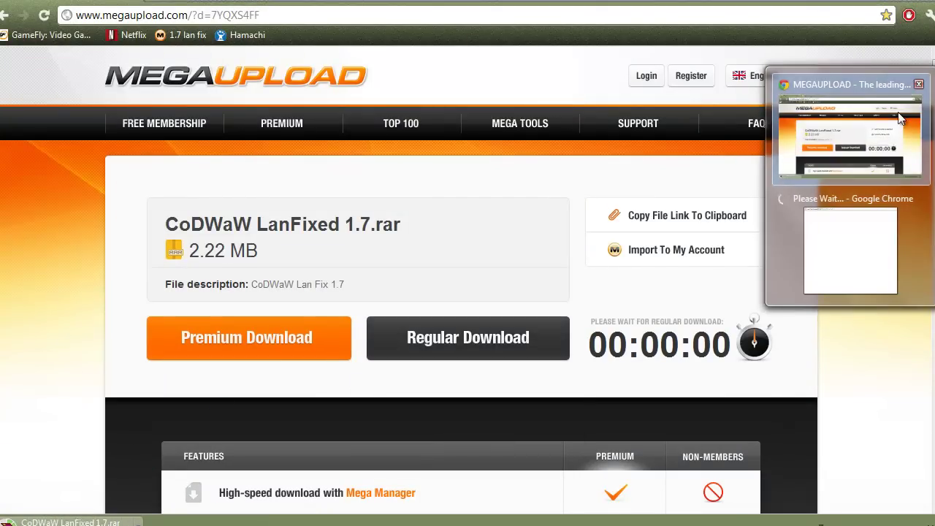
{"action": "left_click", "coordinate": [918, 198]}
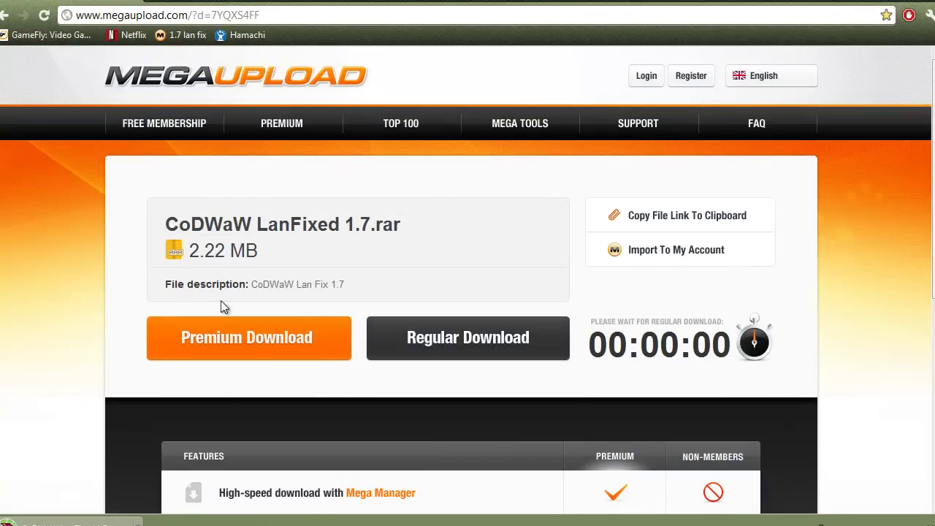
Step: Extract CoDWaW LanFixed.exe from the downloaded archive to the Desktop, then minimize Chrome
{"action": "left_click", "coordinate": [63, 520]}
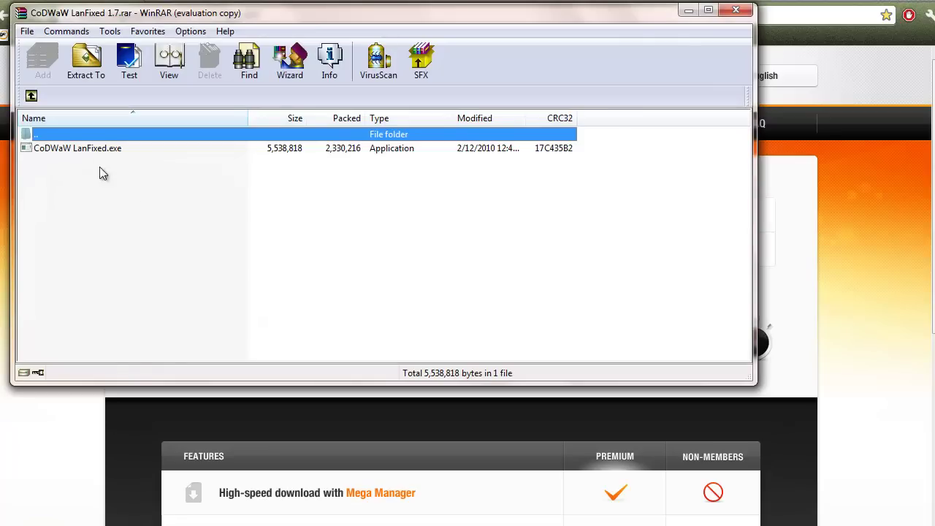
{"action": "left_click", "coordinate": [91, 148]}
{"action": "left_click", "coordinate": [86, 62]}
{"action": "left_click", "coordinate": [415, 114]}
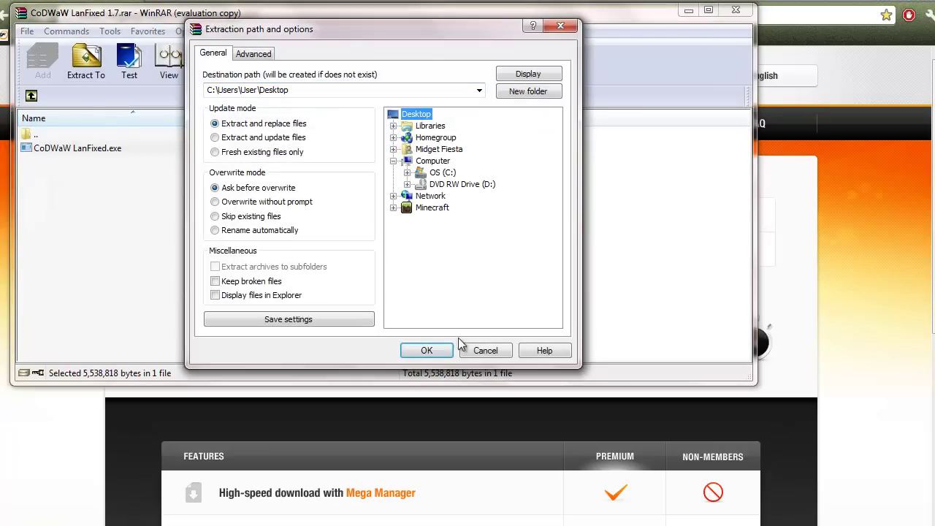
{"action": "left_click", "coordinate": [431, 350]}
{"action": "left_click", "coordinate": [735, 9]}
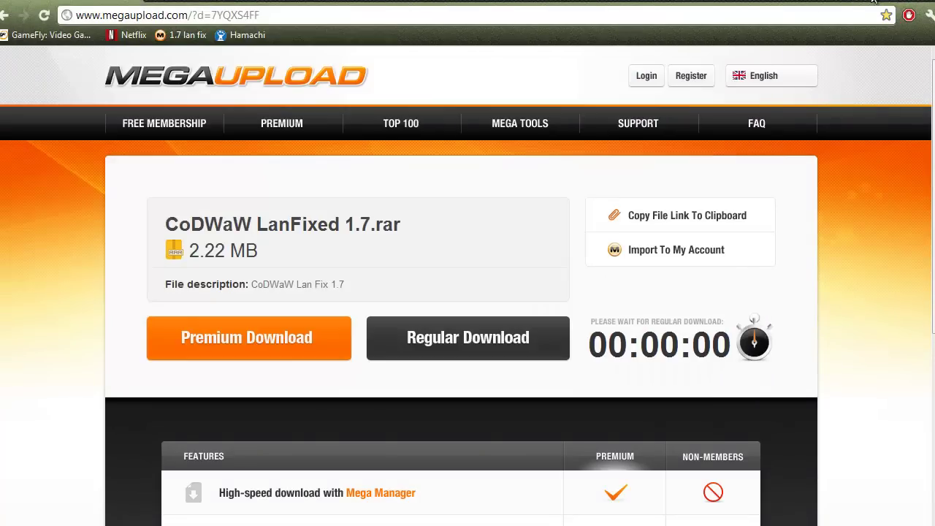
{"action": "left_click", "coordinate": [929, 4]}
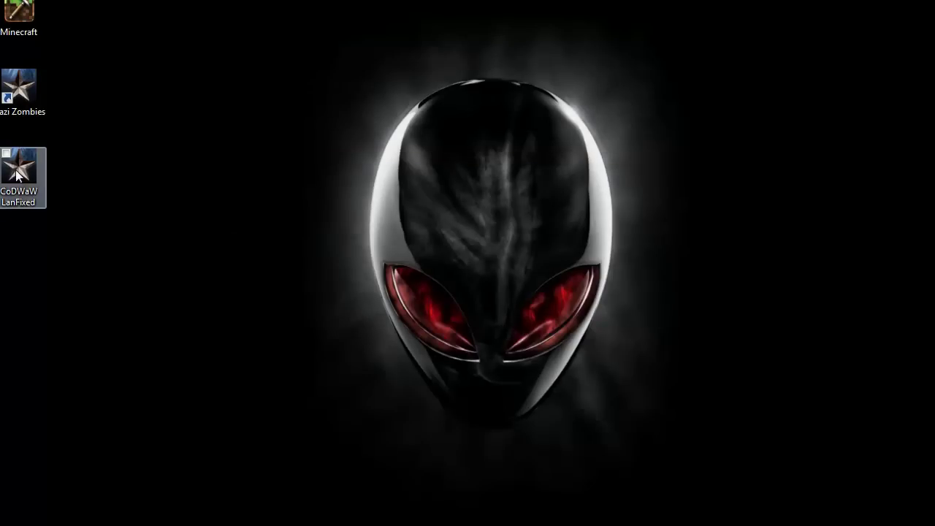
Step: Open the C:\nazi zombies folder from Computer, with the CoDWaW LanFixed icon at the desktop top
{"action": "left_click_drag", "start_coordinate": [18, 169], "coordinate": [318, 162]}
{"action": "key", "text": "super"}
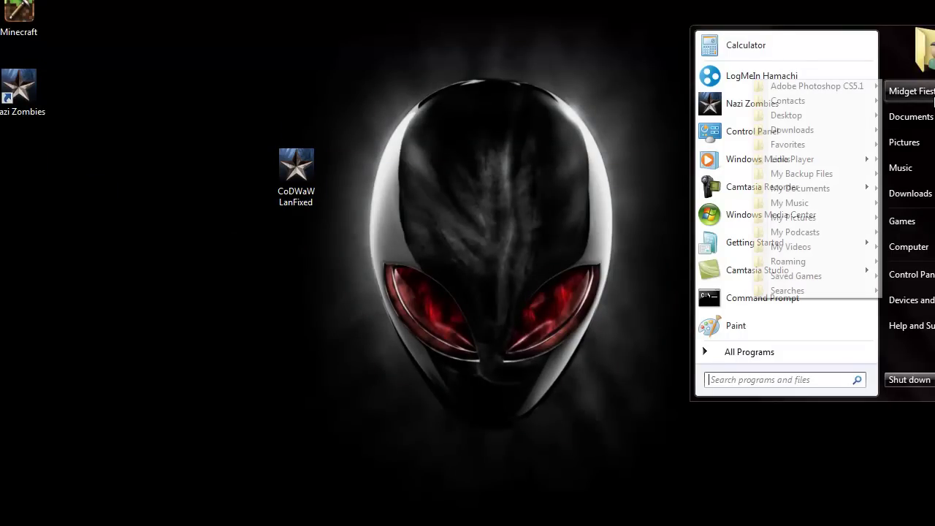
{"action": "left_click", "coordinate": [906, 246]}
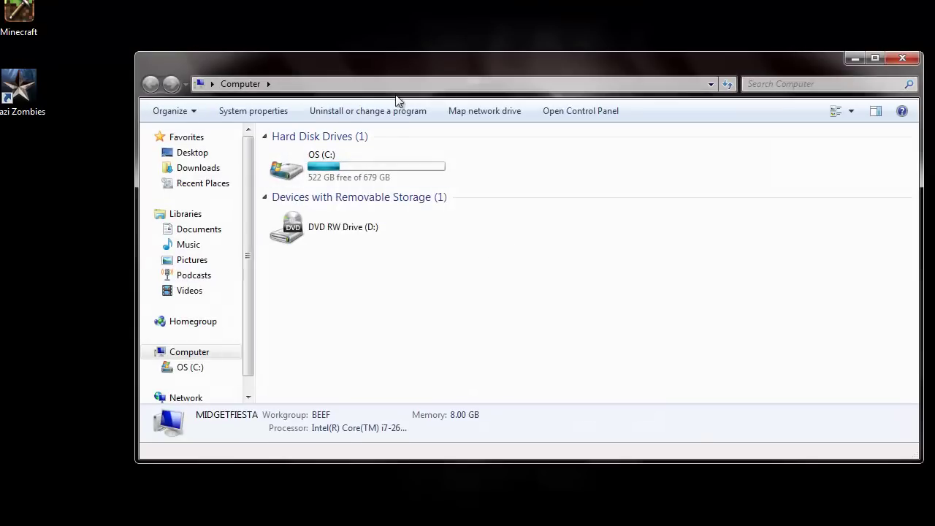
{"action": "left_click_drag", "start_coordinate": [367, 78], "coordinate": [318, 200]}
{"action": "left_click_drag", "start_coordinate": [300, 170], "coordinate": [409, 21]}
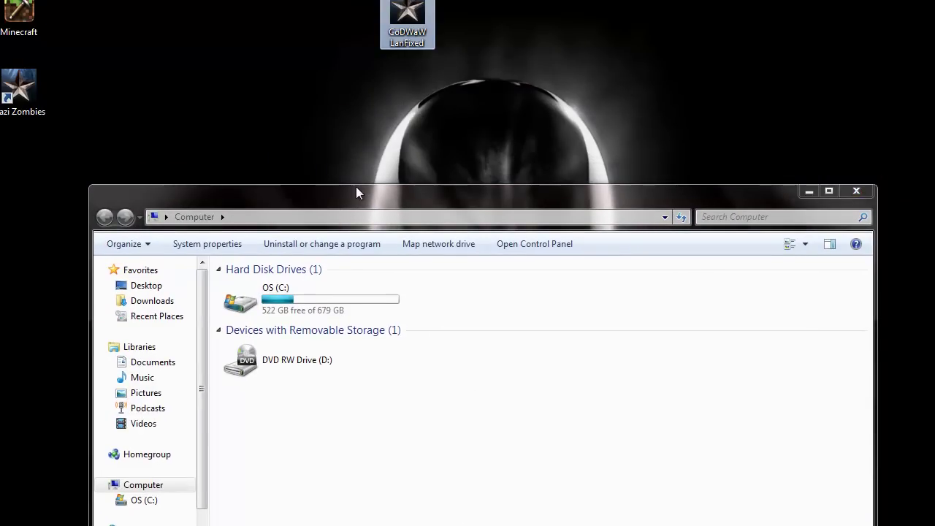
{"action": "left_click_drag", "start_coordinate": [334, 180], "coordinate": [329, 87]}
{"action": "double_click", "coordinate": [270, 196]}
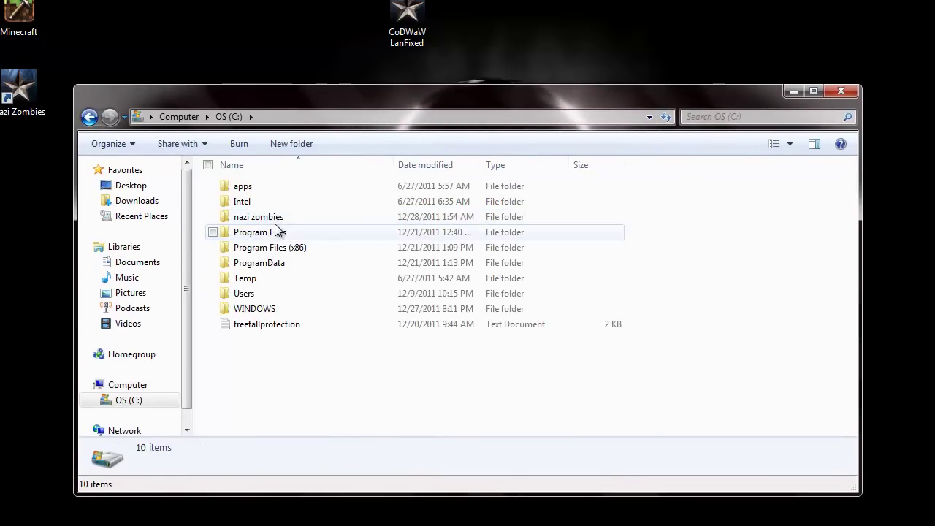
{"action": "double_click", "coordinate": [273, 216]}
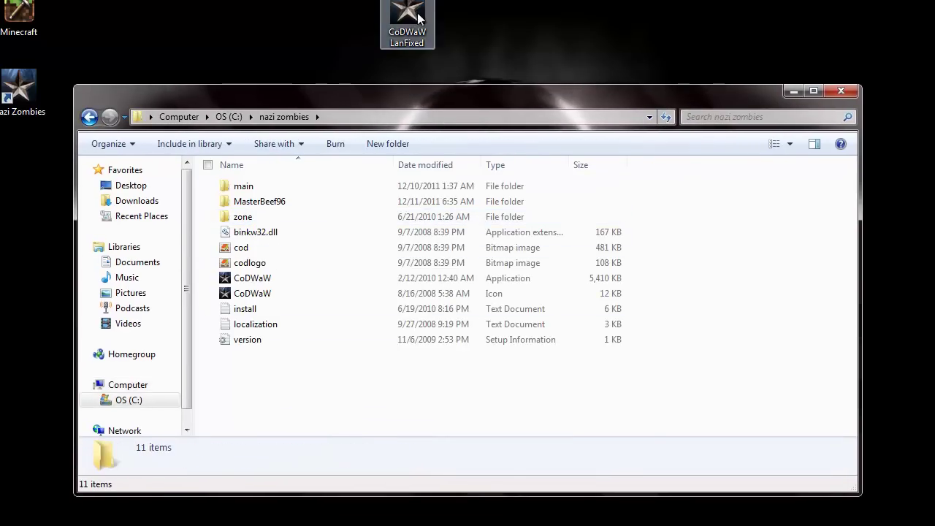
Step: Rename the CoDWaW LanFixed desktop icon to CoDWaW
{"action": "left_click", "coordinate": [409, 35]}
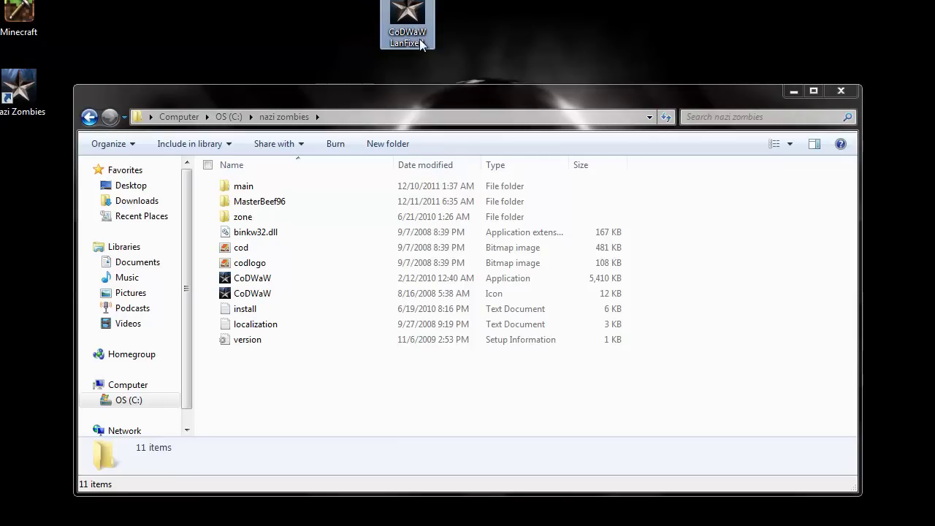
{"action": "left_click", "coordinate": [420, 43]}
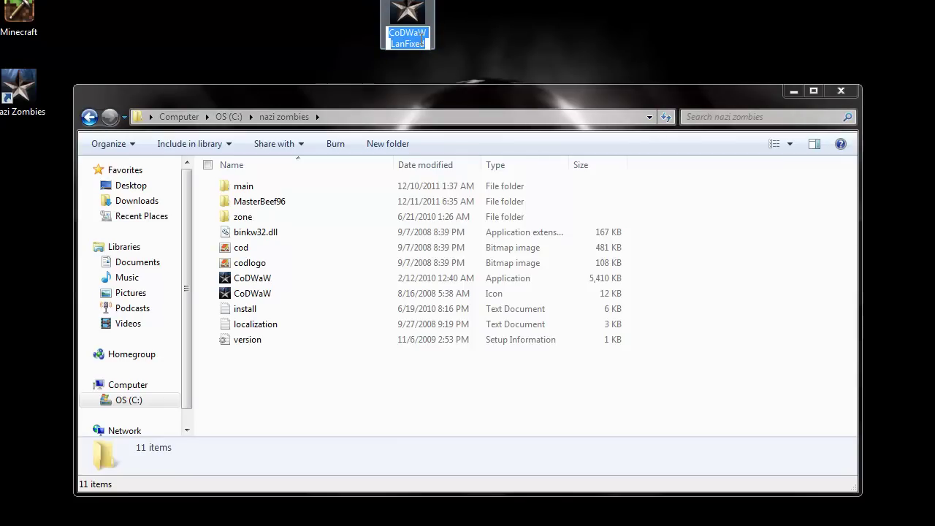
{"action": "left_click", "coordinate": [430, 44]}
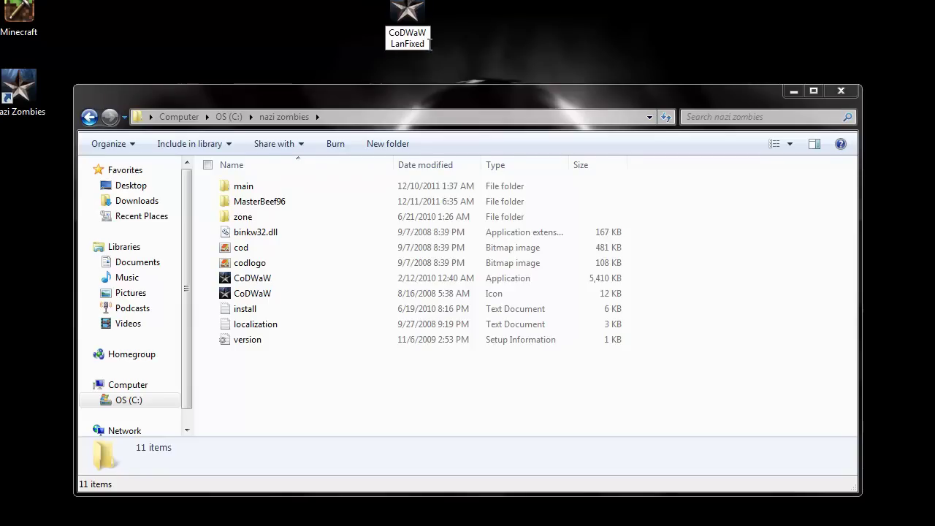
{"action": "key", "text": "BackSpace"}
{"action": "key", "text": "BackSpace"}
{"action": "key", "text": "BackSpace"}
{"action": "key", "text": "BackSpace"}
{"action": "key", "text": "BackSpace"}
{"action": "key", "text": "BackSpace"}
{"action": "key", "text": "BackSpace"}
{"action": "key", "text": "BackSpace"}
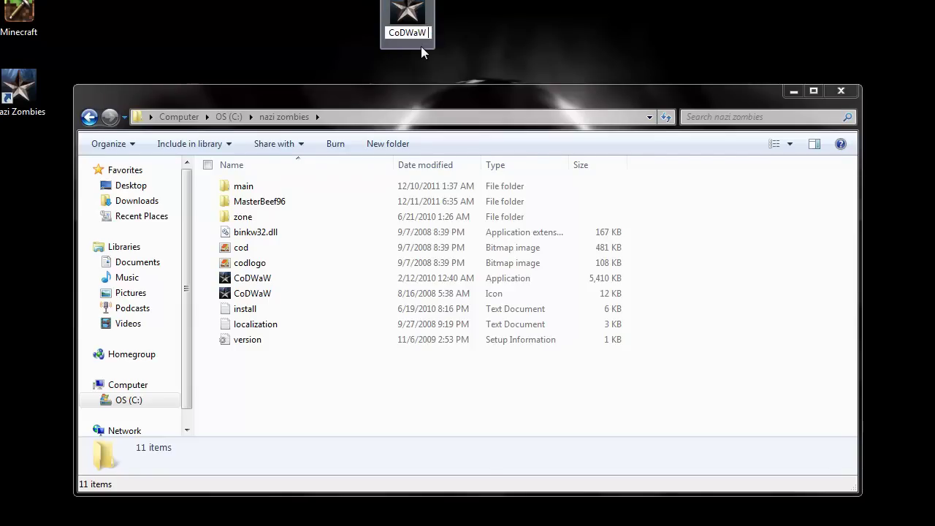
{"action": "key", "text": "Return"}
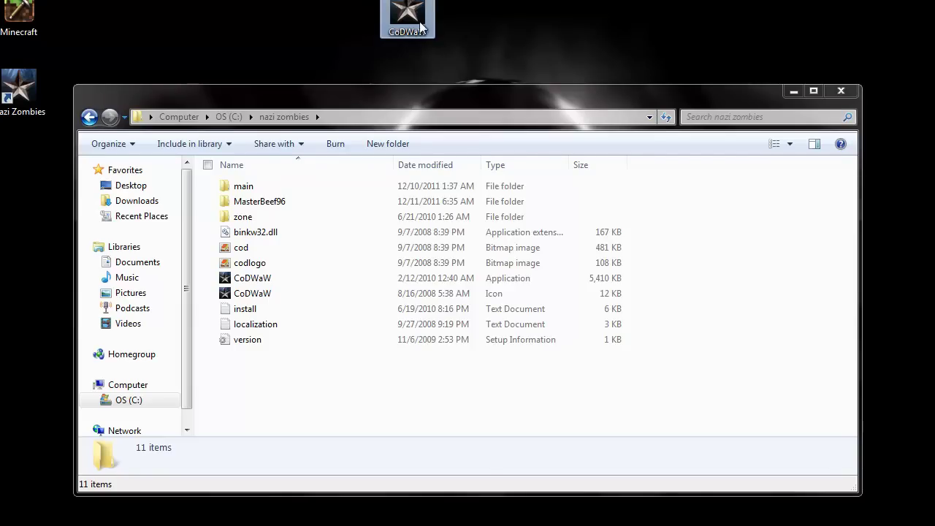
Step: Move CoDWaW into nazi zombies, replacing the old CoDWaW.exe, and close the folder window
{"action": "left_click_drag", "start_coordinate": [407, 18], "coordinate": [358, 308]}
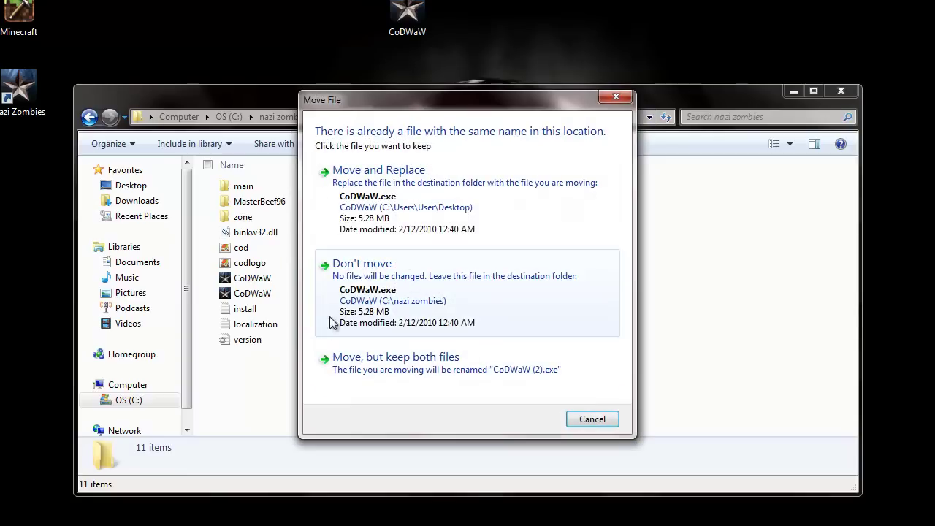
{"action": "left_click", "coordinate": [369, 193]}
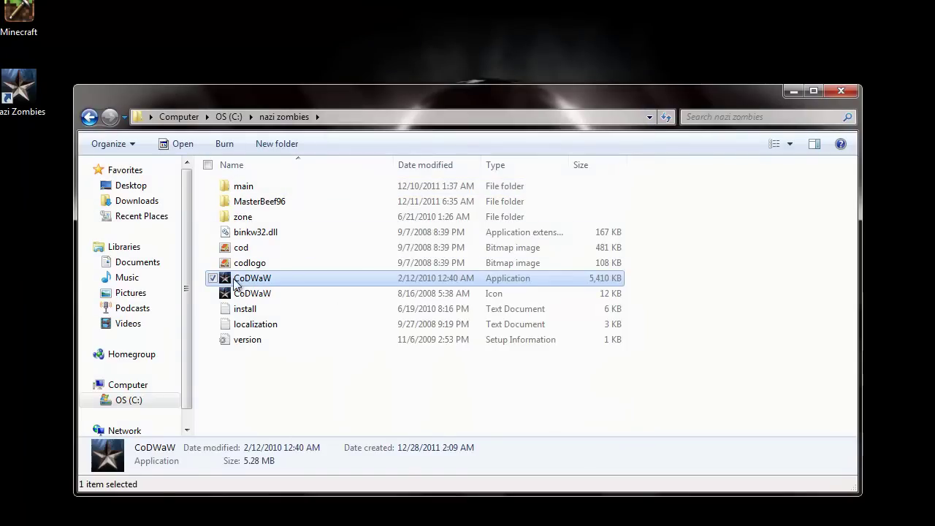
{"action": "left_click", "coordinate": [841, 91]}
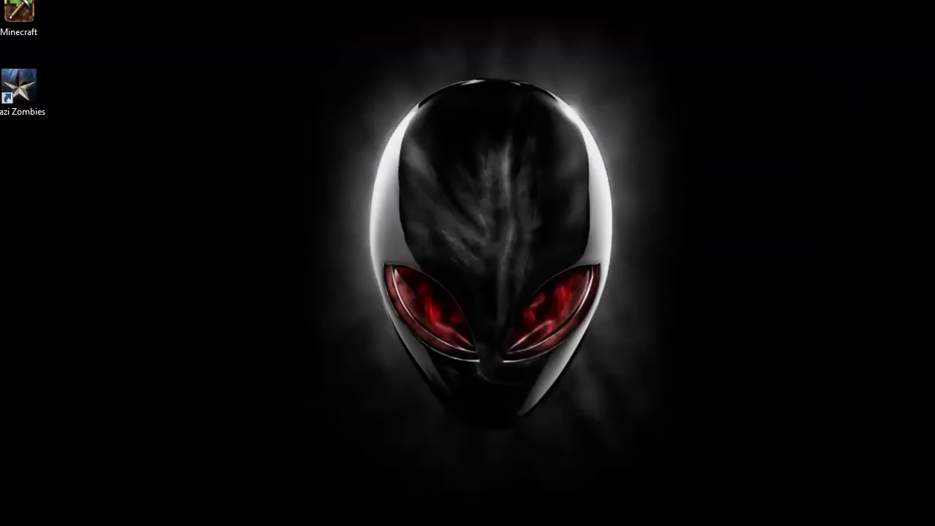
Step: Bring up Hamachi from the system tray, centre its window, and check the Network menu
{"action": "left_click", "coordinate": [889, 472]}
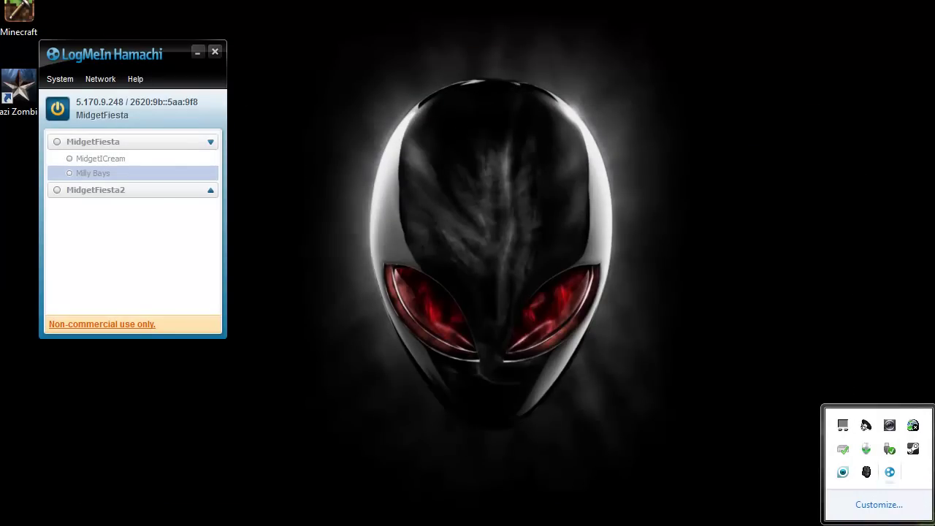
{"action": "left_click", "coordinate": [143, 101]}
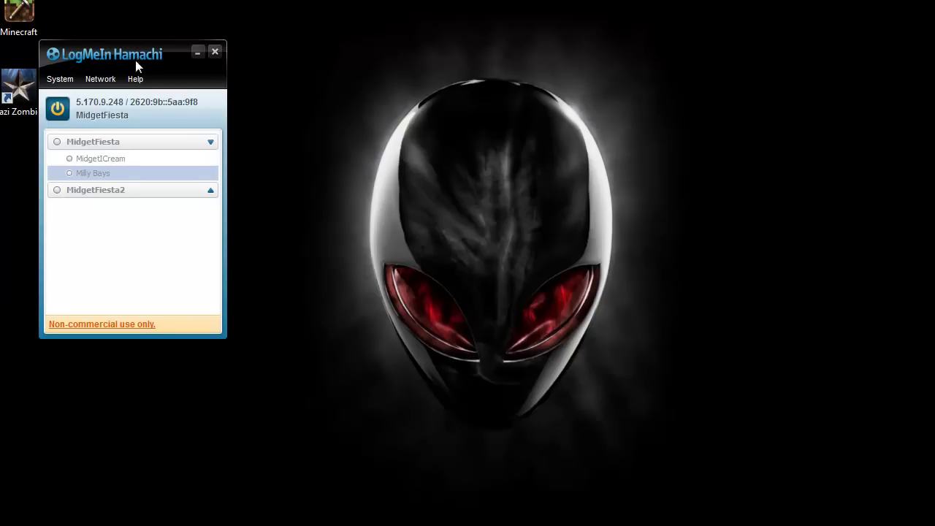
{"action": "left_click_drag", "start_coordinate": [136, 61], "coordinate": [246, 68]}
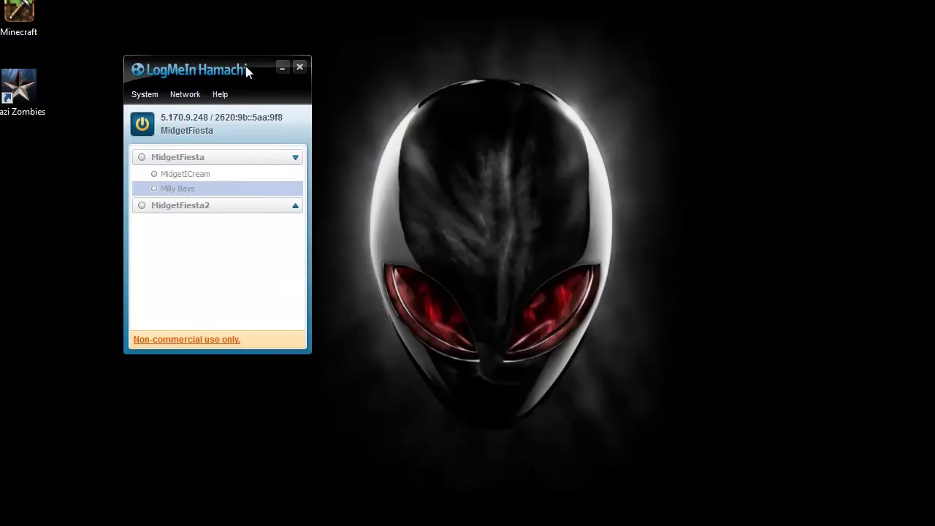
{"action": "left_click", "coordinate": [192, 94]}
{"action": "left_click", "coordinate": [190, 94]}
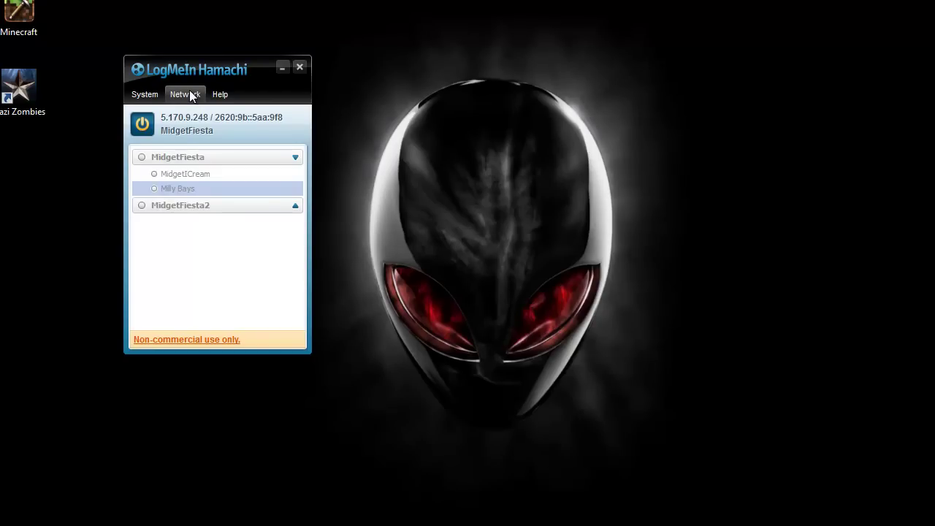
Step: Join the existing network with ID 'Cod5 Zombies5', correcting the mistyped ID and entering its password
{"action": "left_click", "coordinate": [190, 94]}
{"action": "left_click", "coordinate": [212, 129]}
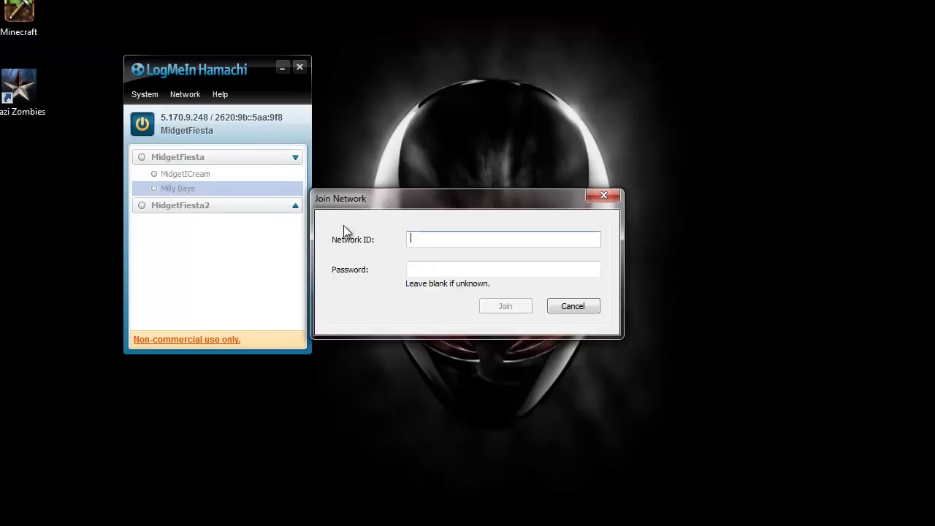
{"action": "type", "text": "asdfad"}
{"action": "left_click", "coordinate": [420, 268]}
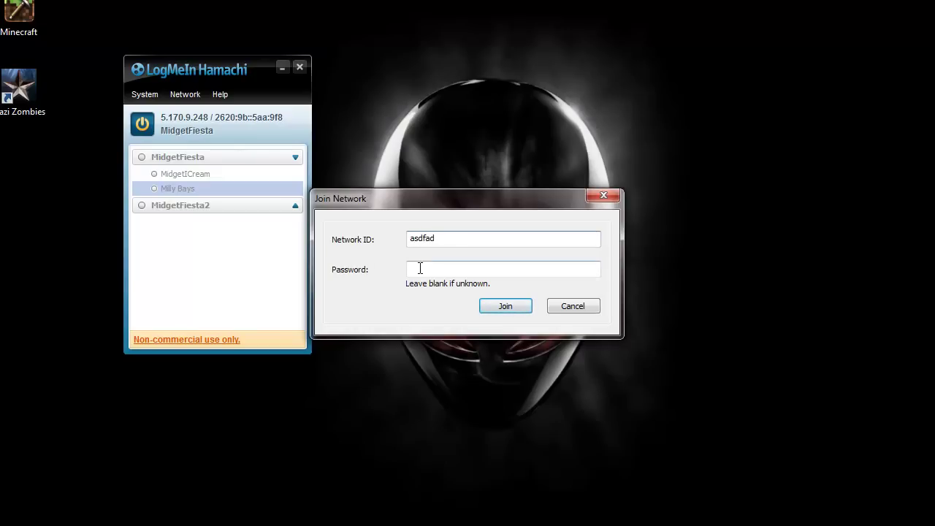
{"action": "left_click_drag", "start_coordinate": [457, 240], "coordinate": [320, 223]}
{"action": "type", "text": "Cod5 Zombies5"}
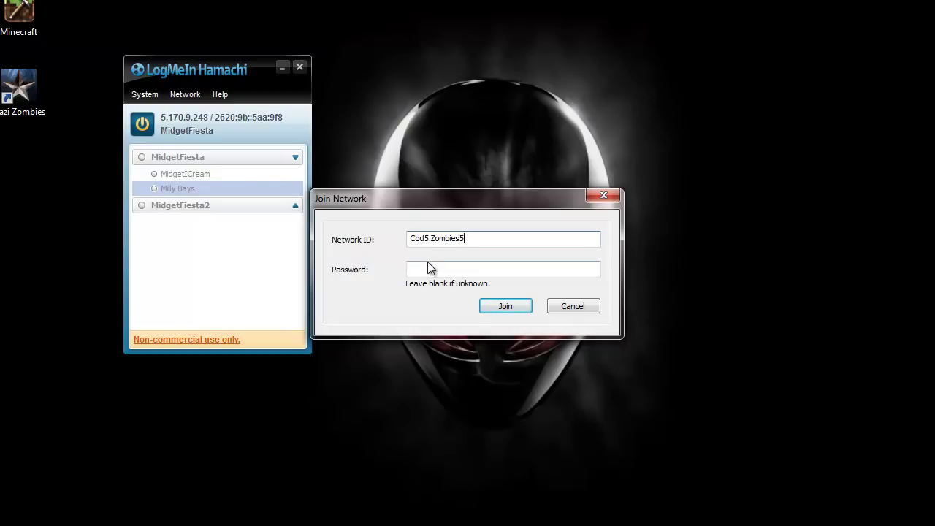
{"action": "left_click", "coordinate": [433, 267]}
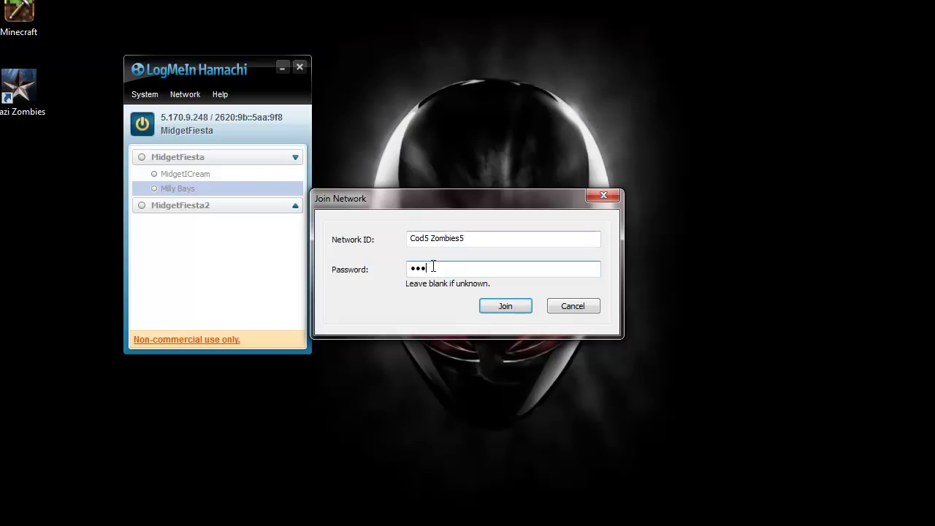
{"action": "left_click", "coordinate": [509, 304]}
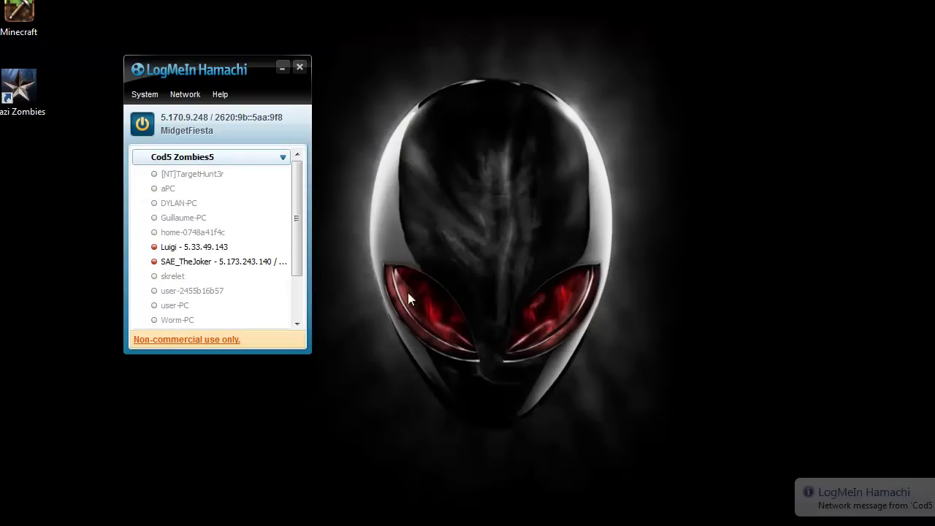
Step: Read the Cod5 Zombies5 chat messages from the notification, then close the chat and Hamachi
{"action": "left_click_drag", "start_coordinate": [294, 193], "coordinate": [290, 242]}
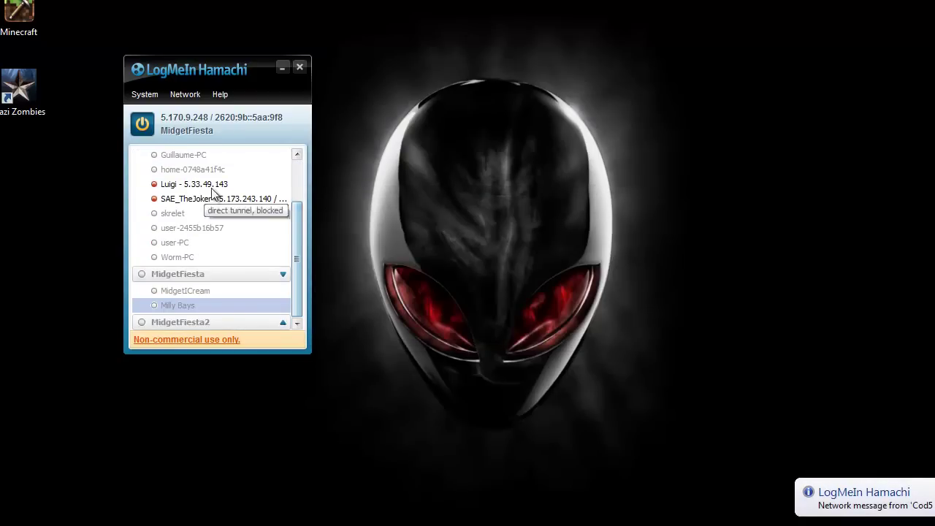
{"action": "scroll", "coordinate": [282, 170], "scroll_direction": "up", "scroll_amount": 3}
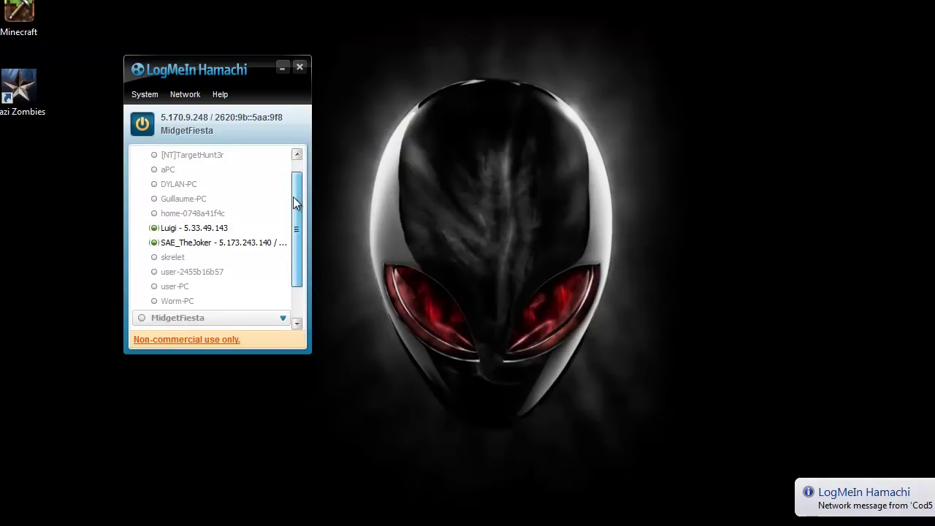
{"action": "left_click", "coordinate": [818, 491]}
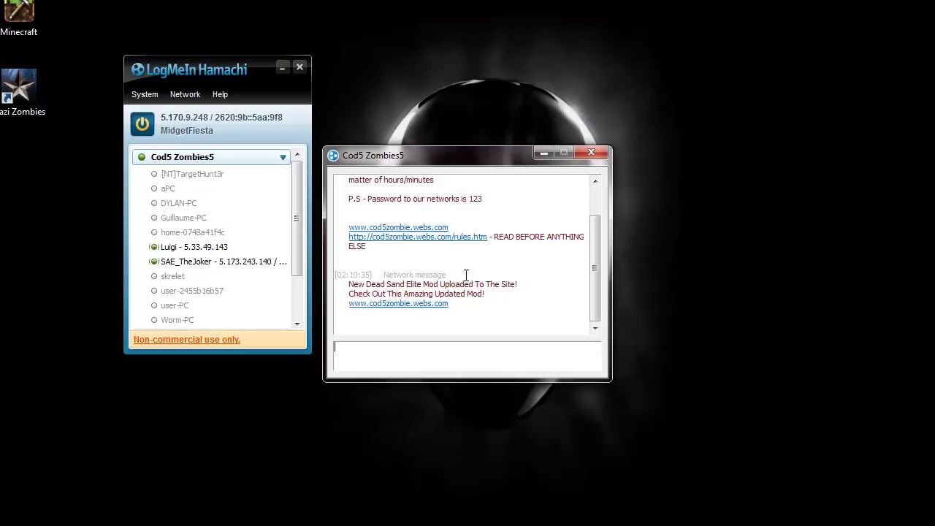
{"action": "left_click", "coordinate": [549, 298]}
{"action": "scroll", "coordinate": [597, 286], "scroll_direction": "up", "scroll_amount": 1}
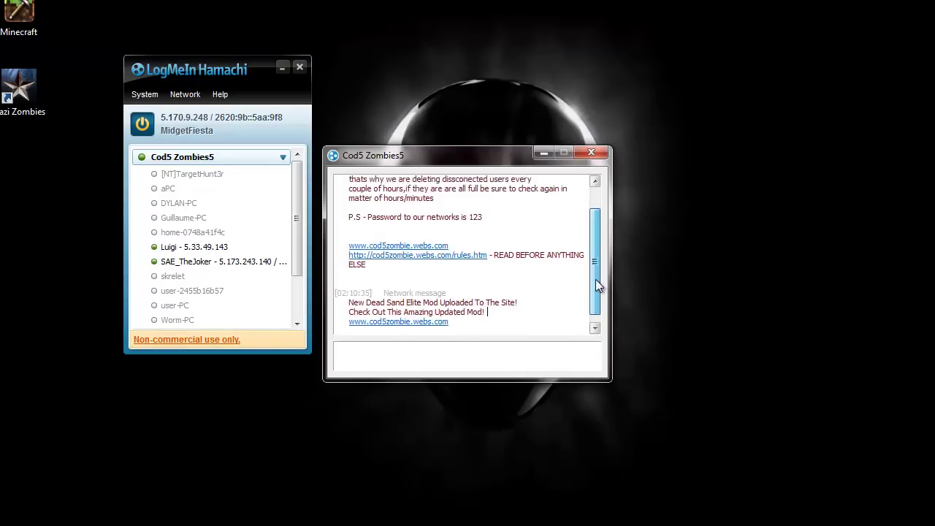
{"action": "scroll", "coordinate": [596, 279], "scroll_direction": "up", "scroll_amount": 2}
{"action": "left_click", "coordinate": [591, 152]}
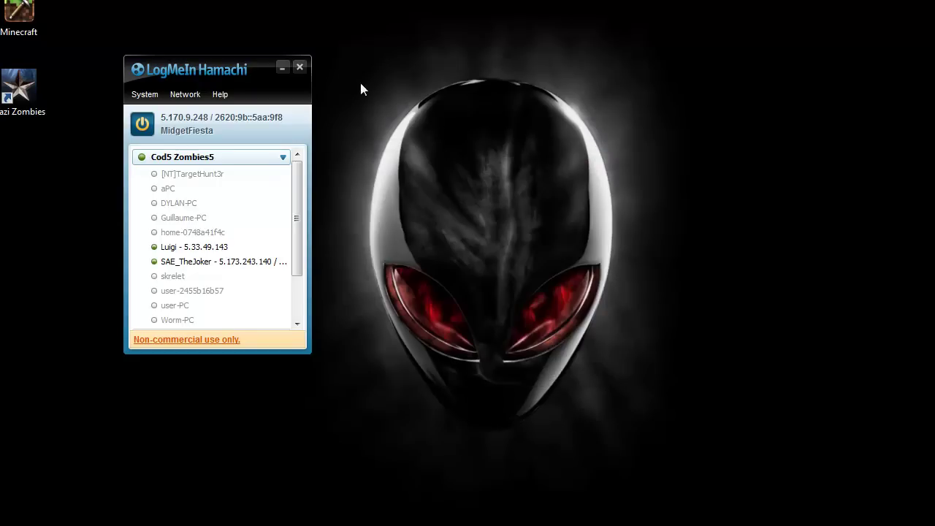
{"action": "left_click", "coordinate": [299, 68]}
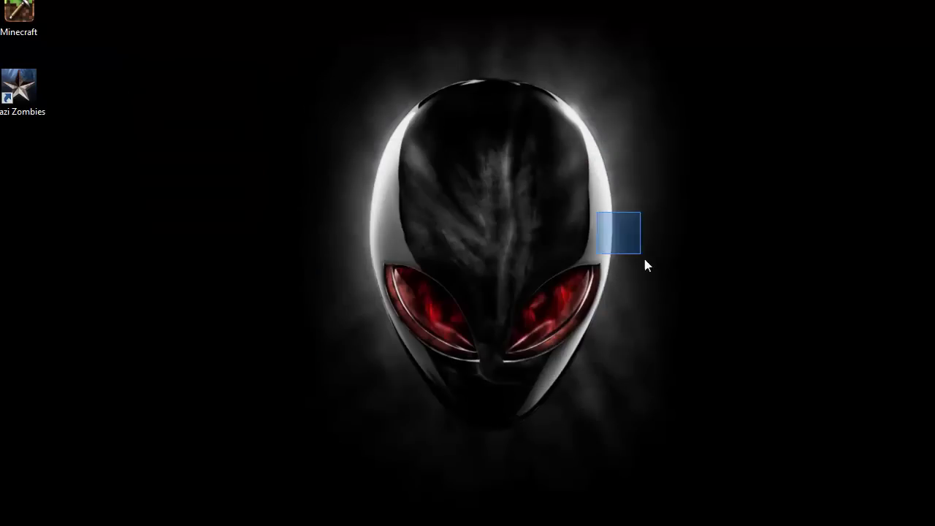
Step: Launch Nazi Zombies, cancel the online profile prompts, and host a Cooperative game over LAN
{"action": "left_click", "coordinate": [24, 93]}
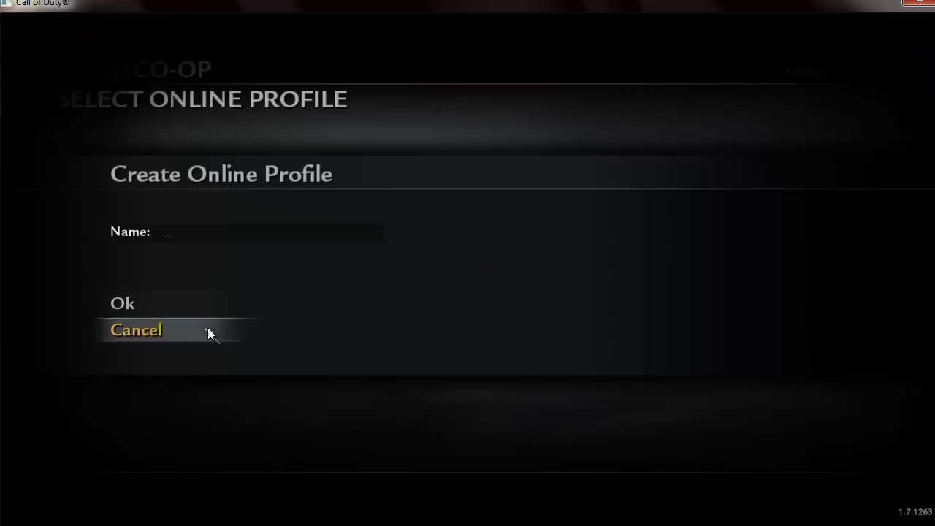
{"action": "left_click", "coordinate": [208, 332]}
{"action": "left_click", "coordinate": [410, 328]}
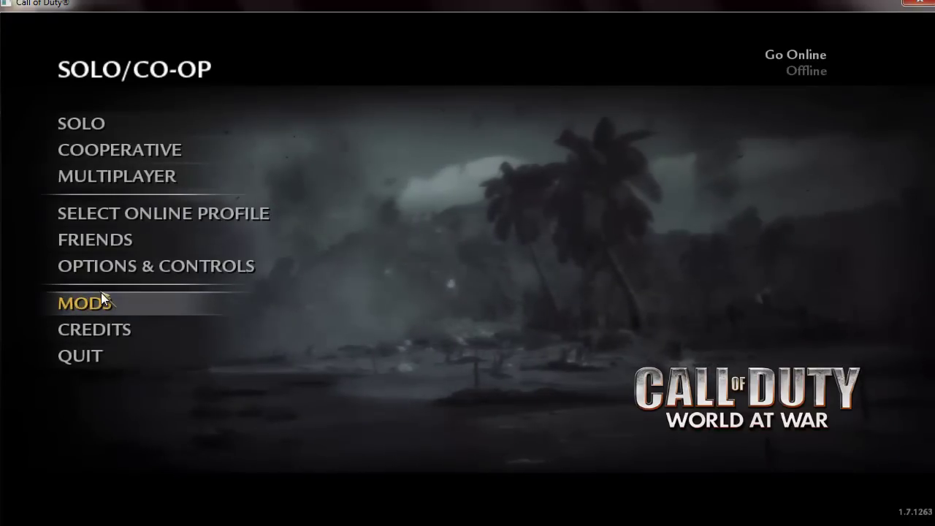
{"action": "left_click", "coordinate": [119, 154]}
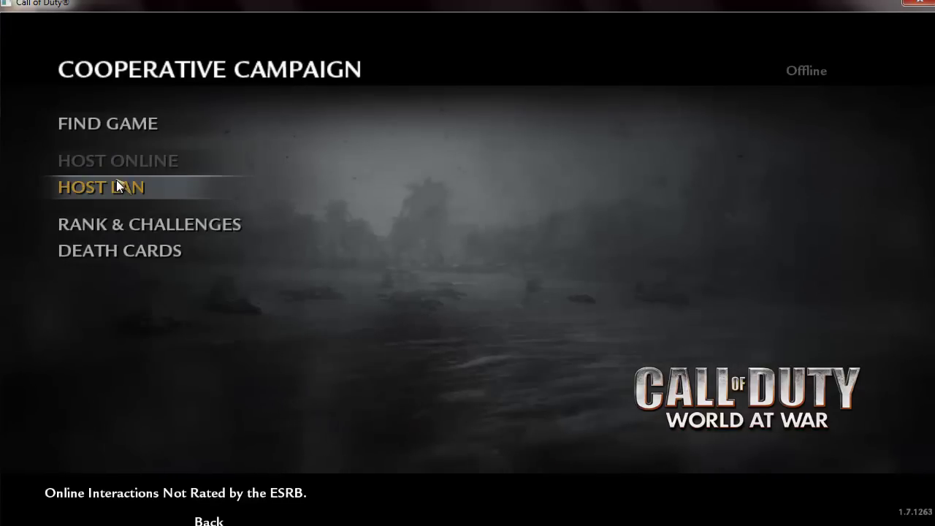
{"action": "left_click", "coordinate": [116, 183]}
Step: Set Nazi Zombies mode, server name 'Der Riese', no password and the Der Riese map, then confirm
{"action": "left_click", "coordinate": [135, 145]}
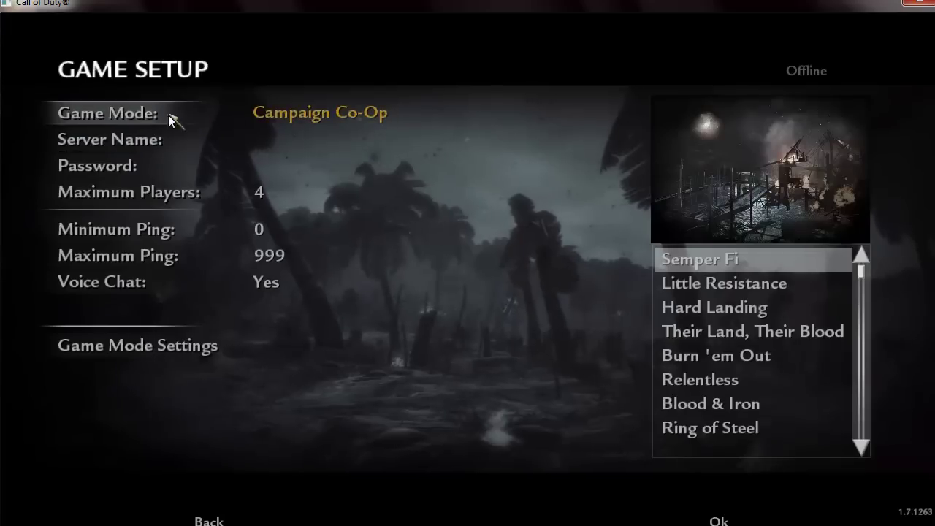
{"action": "left_click", "coordinate": [168, 114]}
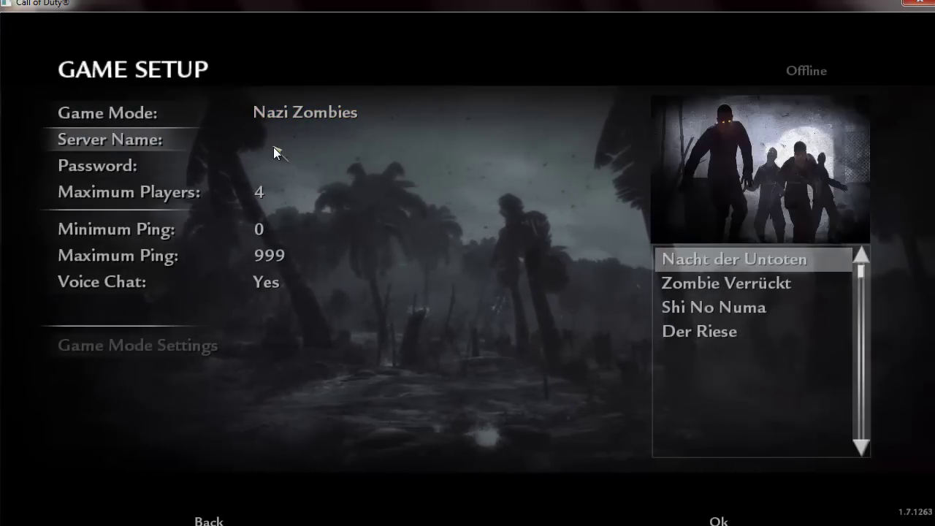
{"action": "left_click", "coordinate": [347, 145]}
{"action": "type", "text": "Der"}
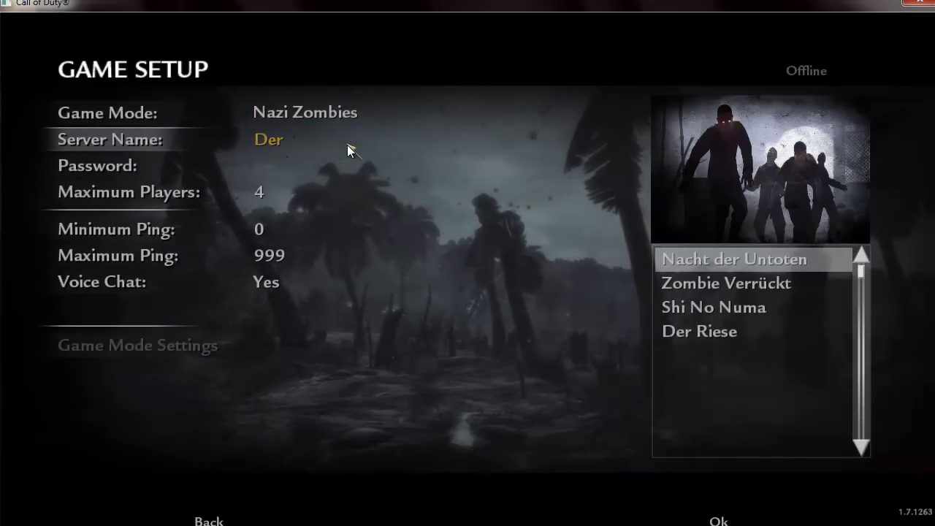
{"action": "type", "text": " Riese"}
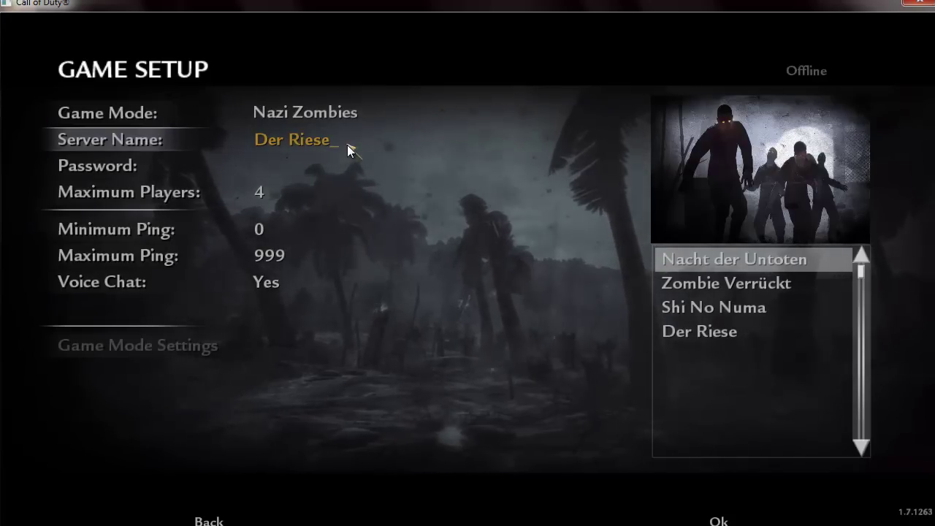
{"action": "left_click", "coordinate": [289, 167]}
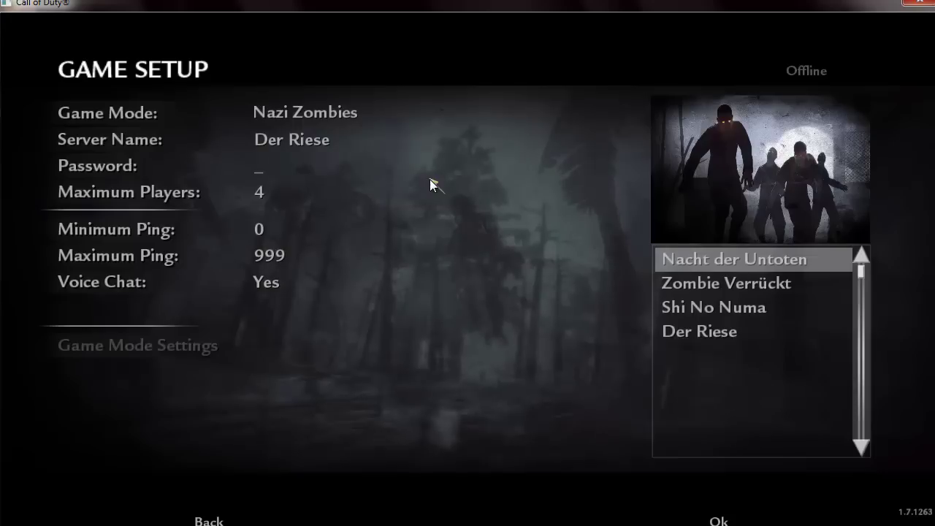
{"action": "left_click", "coordinate": [261, 192]}
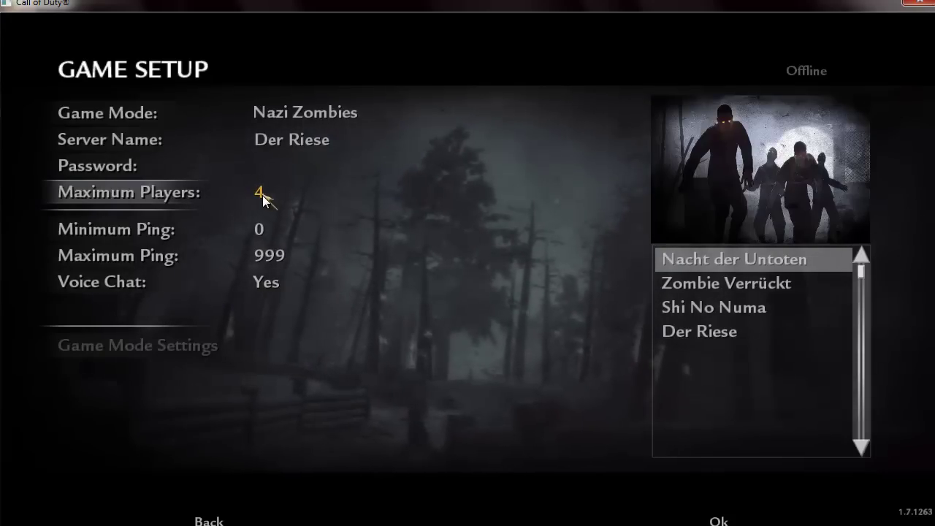
{"action": "left_click", "coordinate": [263, 195]}
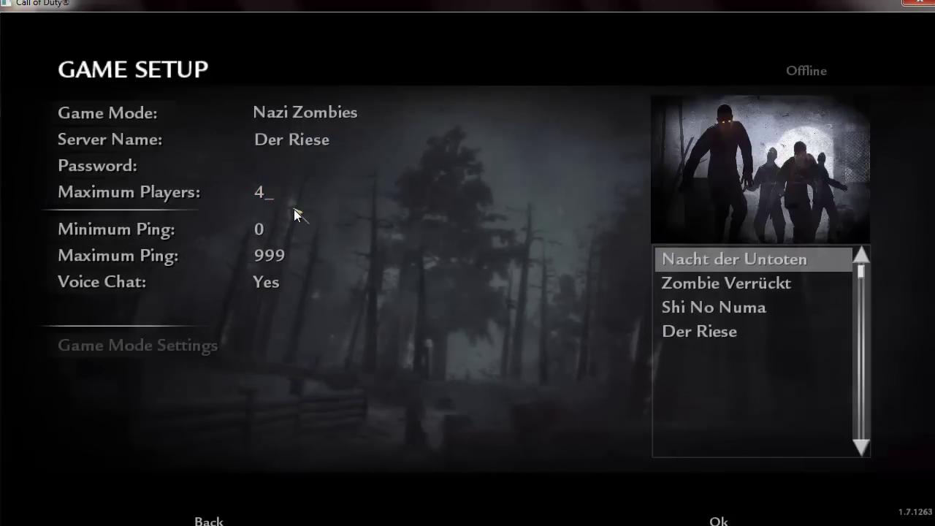
{"action": "left_click", "coordinate": [262, 237]}
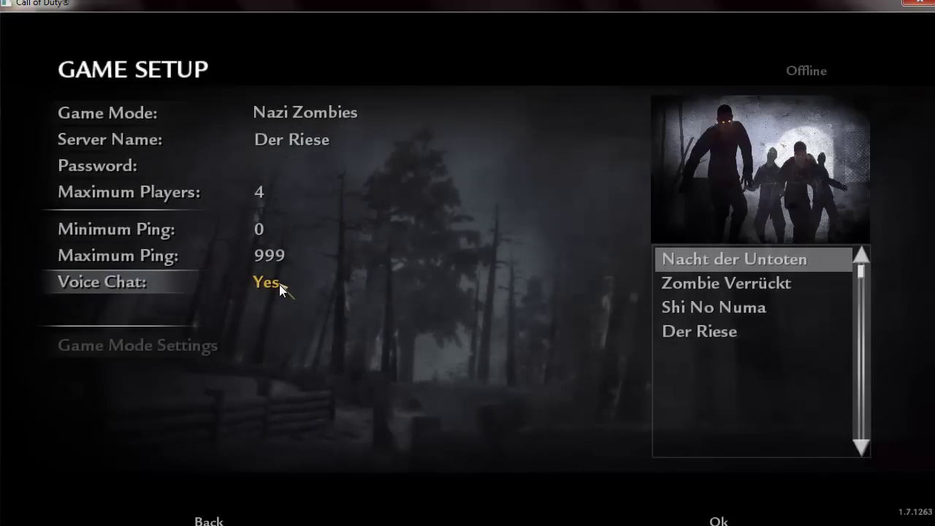
{"action": "left_click", "coordinate": [713, 340]}
{"action": "left_click", "coordinate": [712, 520]}
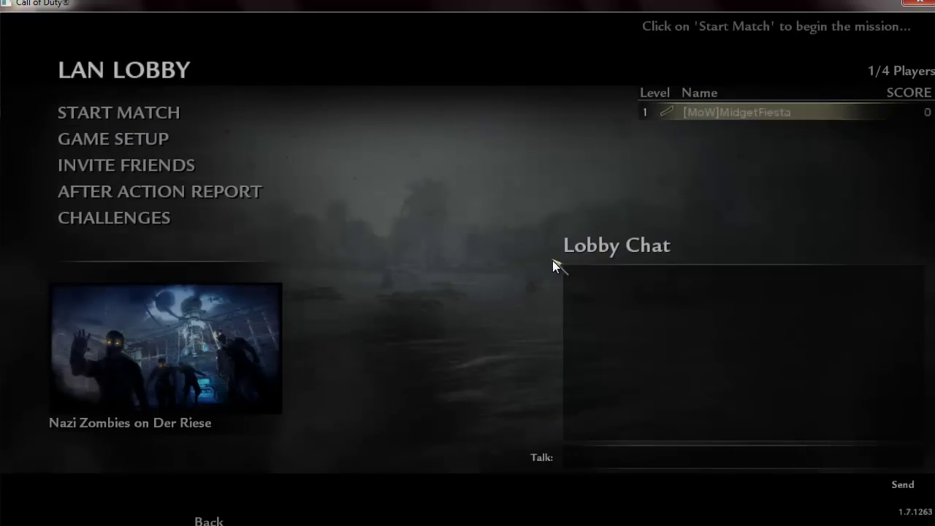
Step: Leave the lobby, browse for LAN games, then back out to the main menu and quit
{"action": "left_click", "coordinate": [213, 511]}
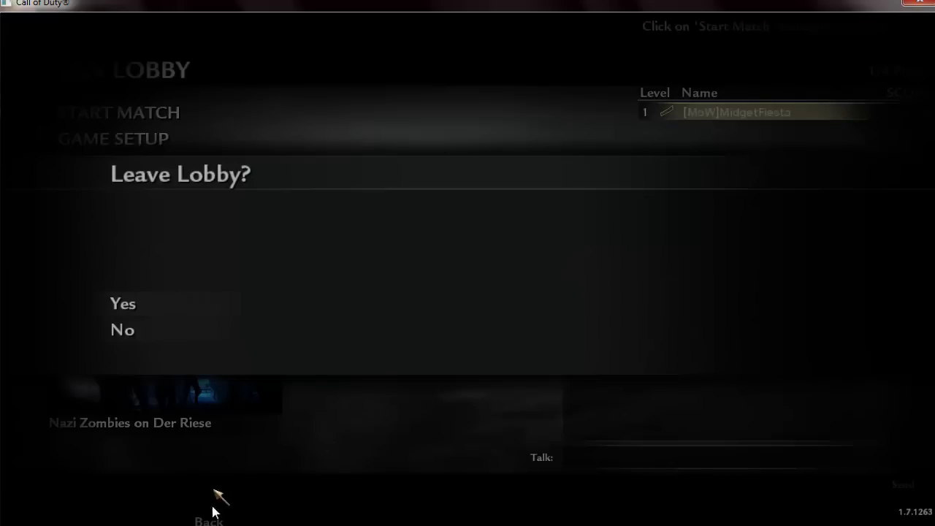
{"action": "left_click", "coordinate": [143, 296]}
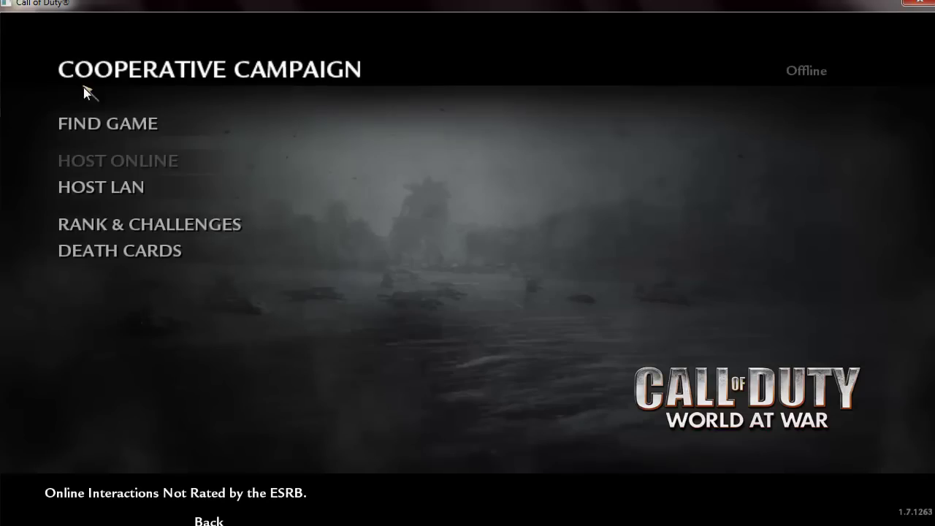
{"action": "left_click", "coordinate": [108, 126]}
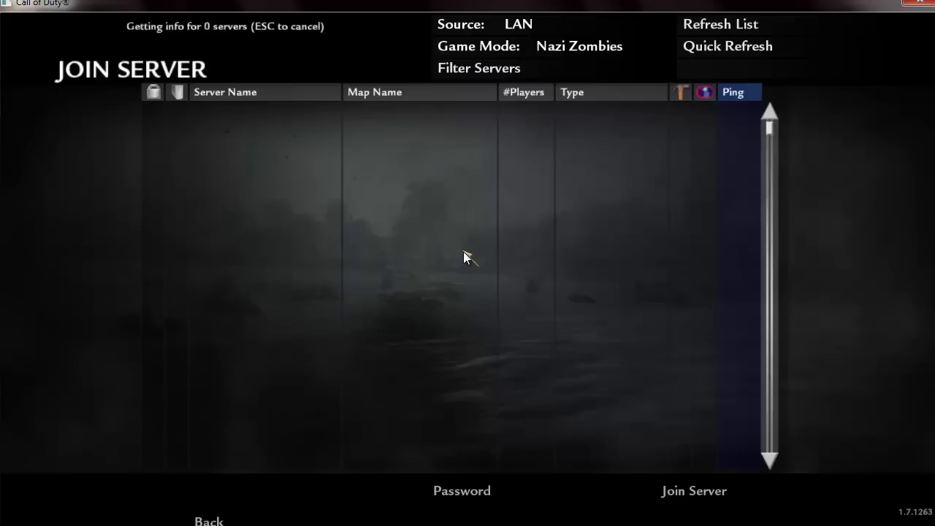
{"action": "left_click", "coordinate": [207, 521]}
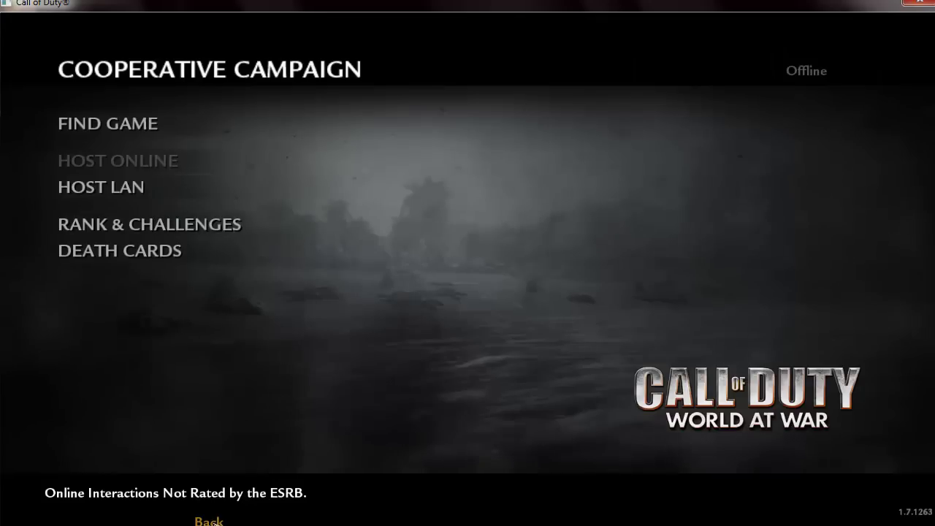
{"action": "left_click", "coordinate": [208, 521]}
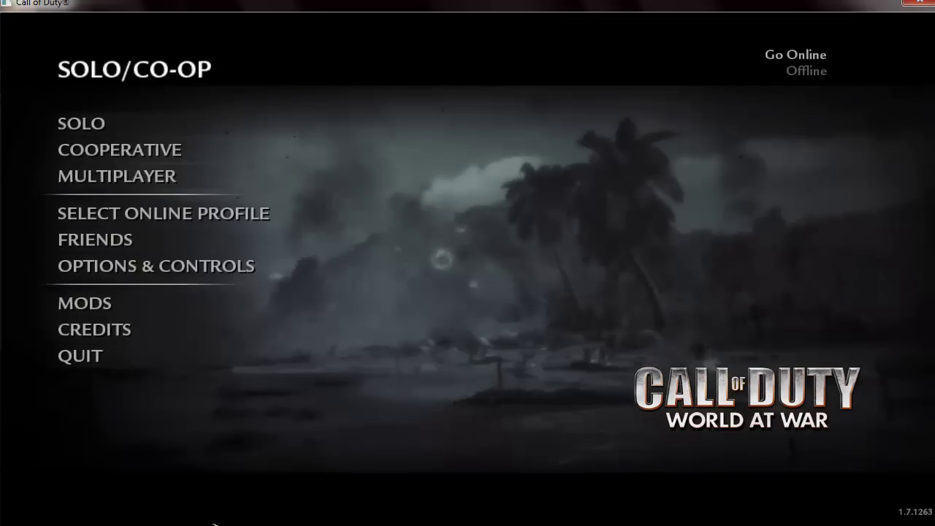
{"action": "left_click", "coordinate": [113, 362]}
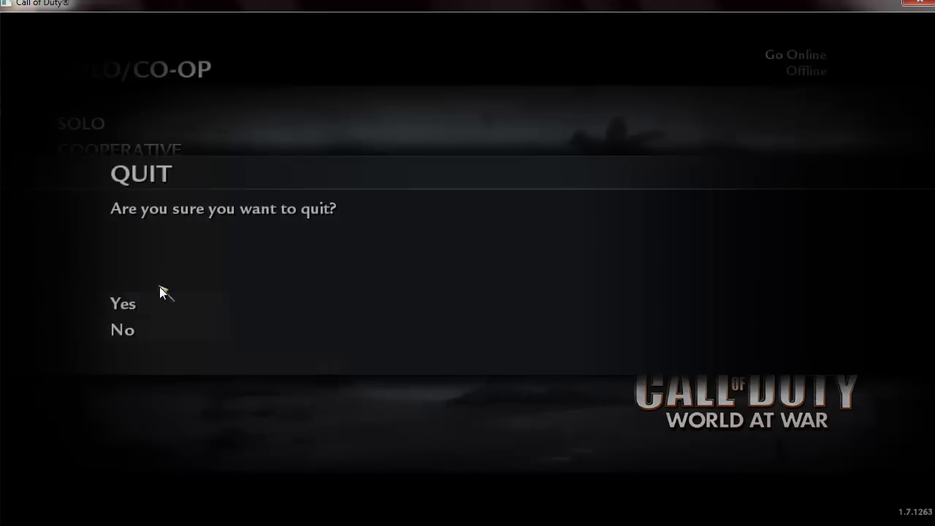
{"action": "left_click", "coordinate": [153, 306]}
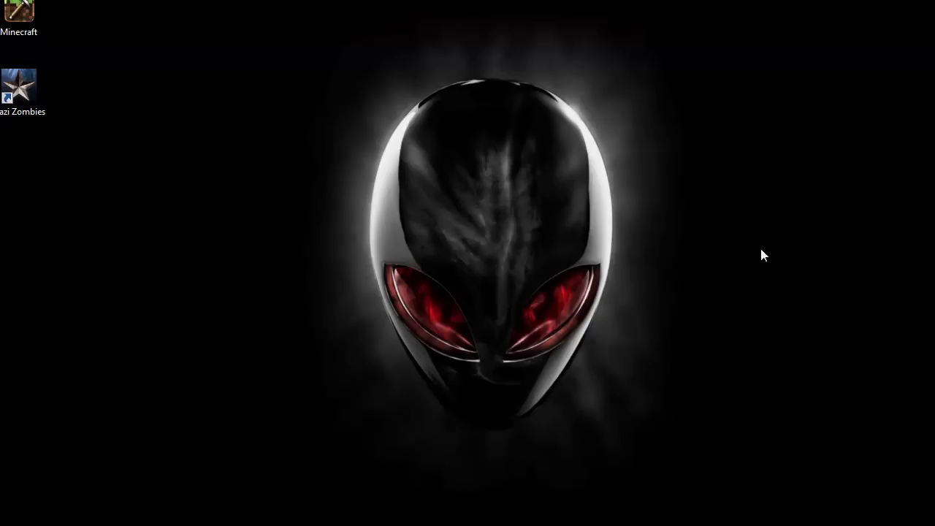
Step: Reopen Hamachi, leave the Cod5 Zombies5 network from its context menu, and close the window
{"action": "left_click", "coordinate": [890, 473]}
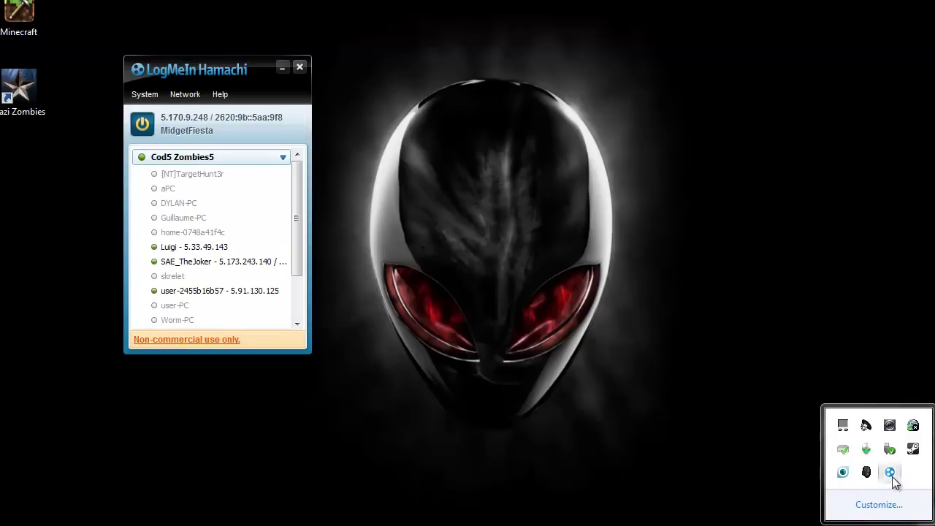
{"action": "right_click", "coordinate": [264, 162]}
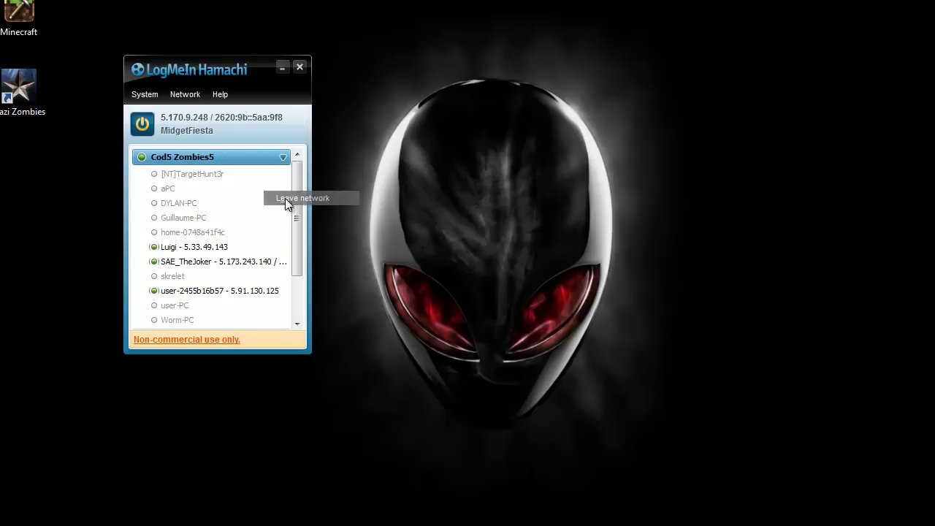
{"action": "left_click", "coordinate": [285, 198]}
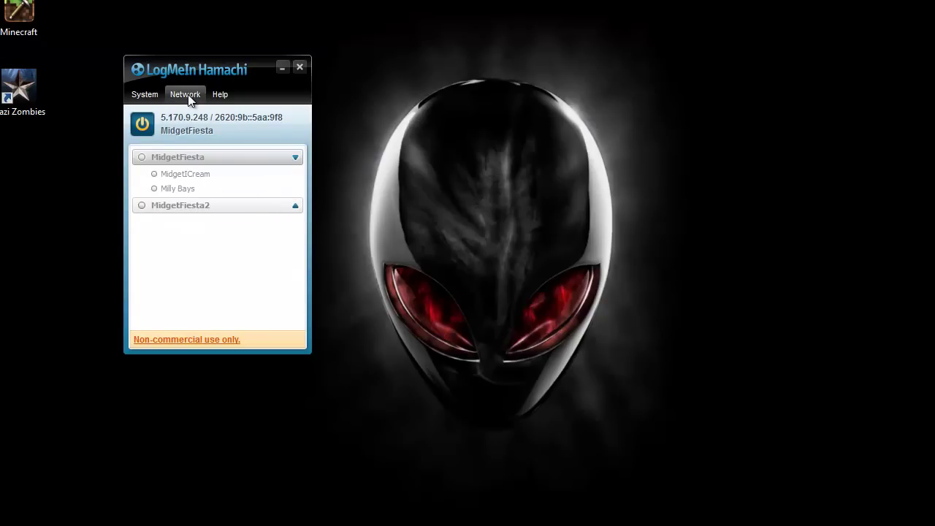
{"action": "left_click", "coordinate": [298, 68]}
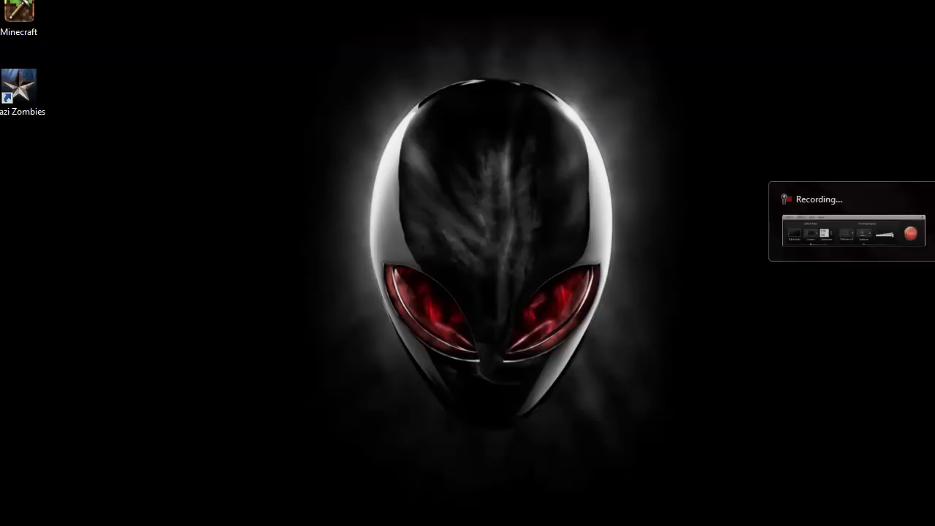
{"action": "left_click_drag", "start_coordinate": [780, 349], "coordinate": [544, 308]}
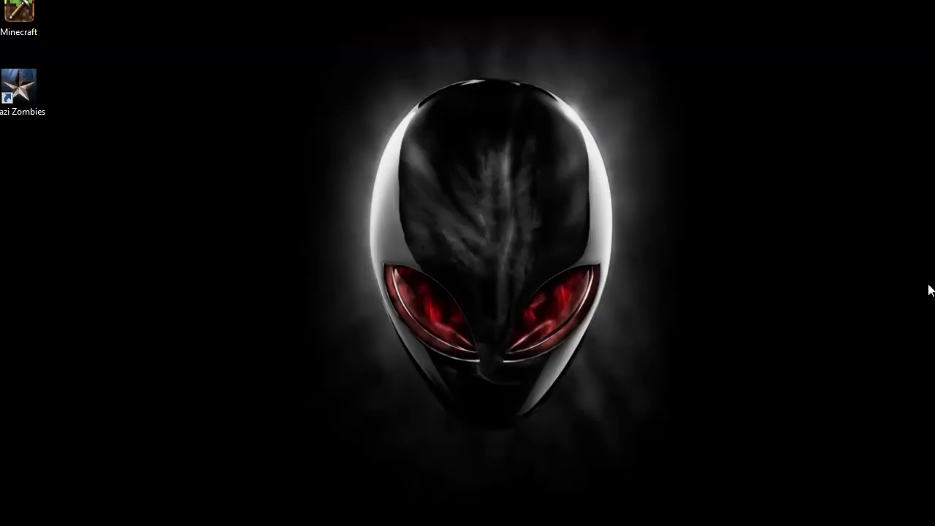